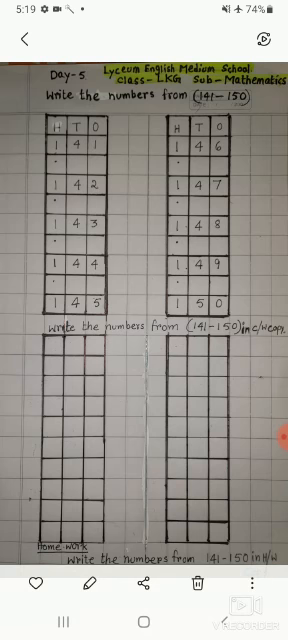
Enable XRecorder's brush overlay and draw pink marks near the title, under 'numbers', and by the H heading.
{"action": "left_click", "coordinate": [283, 436]}
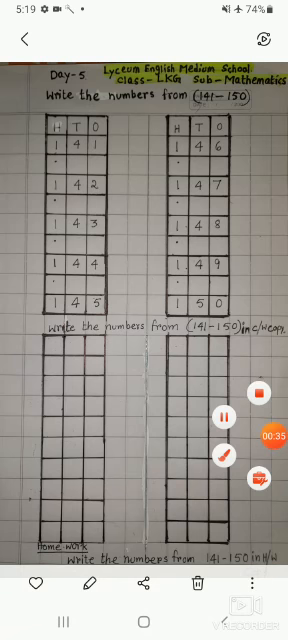
{"action": "left_click", "coordinate": [222, 453]}
{"action": "left_click_drag", "start_coordinate": [240, 109], "coordinate": [286, 84]}
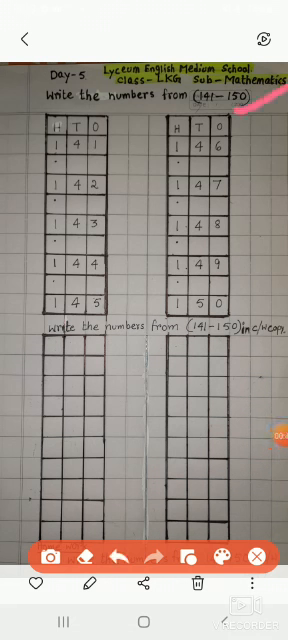
{"action": "left_click_drag", "start_coordinate": [113, 128], "coordinate": [150, 112]}
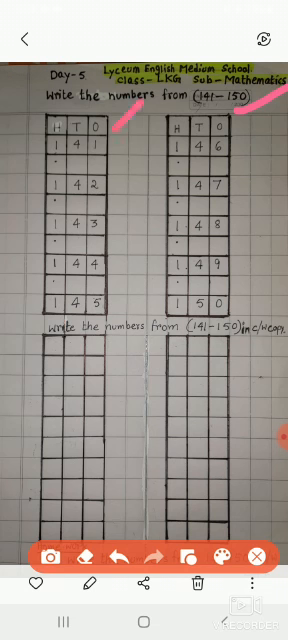
{"action": "left_click_drag", "start_coordinate": [70, 110], "coordinate": [86, 92]}
{"action": "left_click_drag", "start_coordinate": [55, 115], "coordinate": [62, 103]}
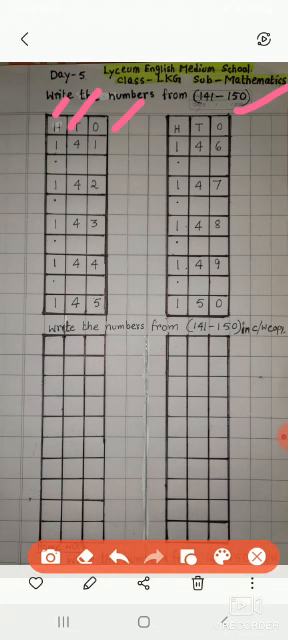
Mark rows 141–145 in the left table with pink strokes, adding dots below 143 and 144.
{"action": "left_click_drag", "start_coordinate": [116, 150], "coordinate": [134, 135]}
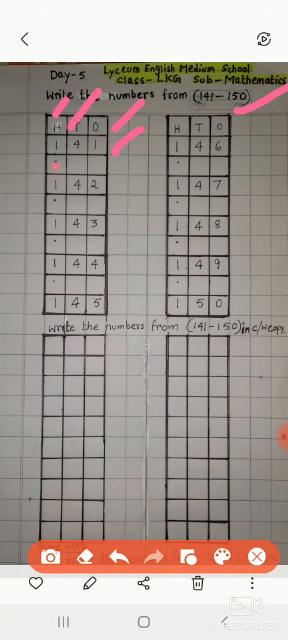
{"action": "left_click_drag", "start_coordinate": [110, 189], "coordinate": [137, 173]}
{"action": "left_click_drag", "start_coordinate": [109, 231], "coordinate": [128, 215]}
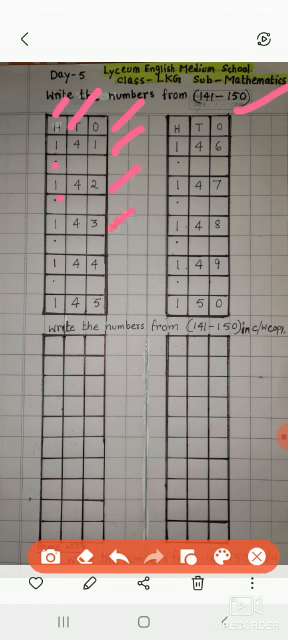
{"action": "left_click", "coordinate": [56, 245]}
{"action": "left_click_drag", "start_coordinate": [109, 266], "coordinate": [131, 254]}
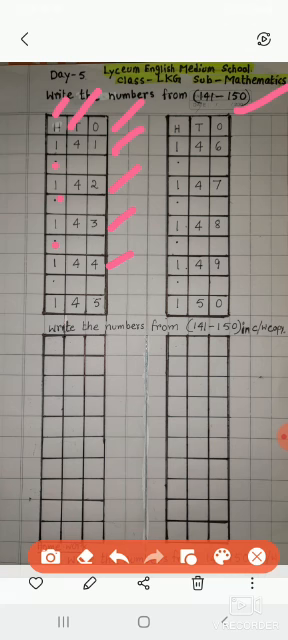
{"action": "left_click", "coordinate": [52, 284]}
{"action": "left_click_drag", "start_coordinate": [109, 313], "coordinate": [145, 291]}
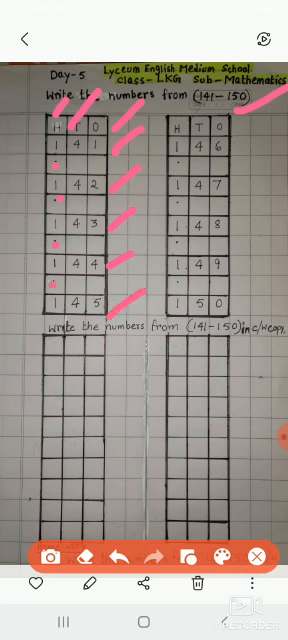
Mark rows 146–150 in the right table with pink strokes, adding dots below 147 and 149.
{"action": "left_click_drag", "start_coordinate": [232, 151], "coordinate": [262, 136]}
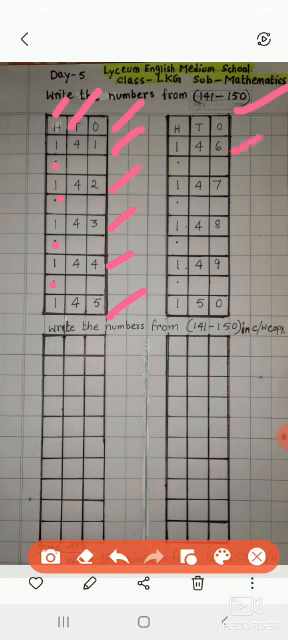
{"action": "left_click_drag", "start_coordinate": [233, 192], "coordinate": [257, 179]}
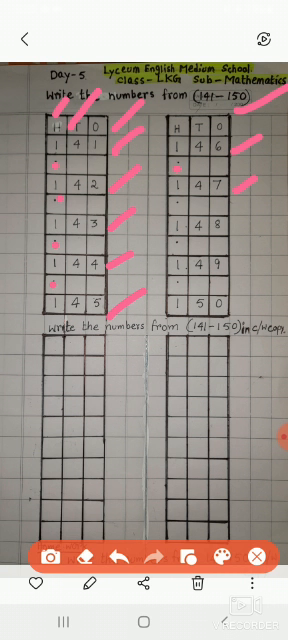
{"action": "left_click", "coordinate": [177, 206]}
{"action": "left_click_drag", "start_coordinate": [229, 235], "coordinate": [256, 214]}
{"action": "left_click_drag", "start_coordinate": [231, 270], "coordinate": [251, 250]}
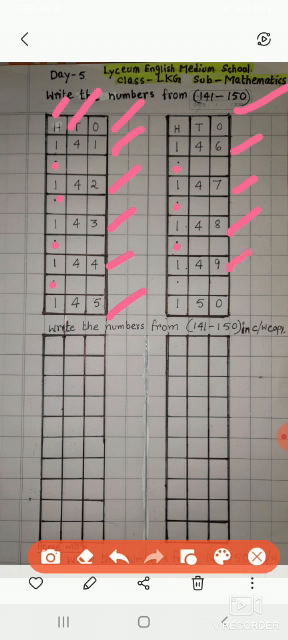
{"action": "left_click", "coordinate": [173, 287]}
{"action": "left_click_drag", "start_coordinate": [228, 314], "coordinate": [250, 297]}
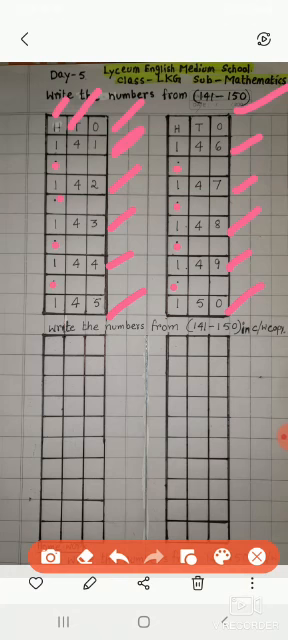
Double up the pink strokes beside rows 142–145 and add one over the H heading.
{"action": "left_click_drag", "start_coordinate": [112, 194], "coordinate": [150, 168]}
{"action": "left_click_drag", "start_coordinate": [110, 236], "coordinate": [148, 210]}
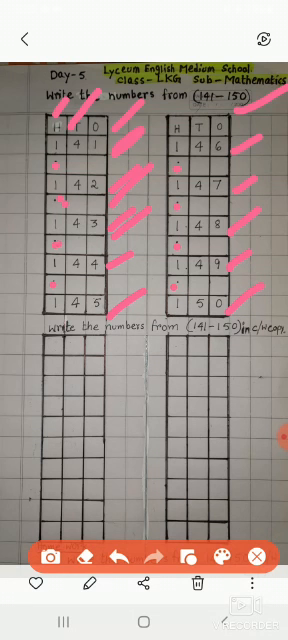
{"action": "left_click_drag", "start_coordinate": [112, 272], "coordinate": [136, 258]}
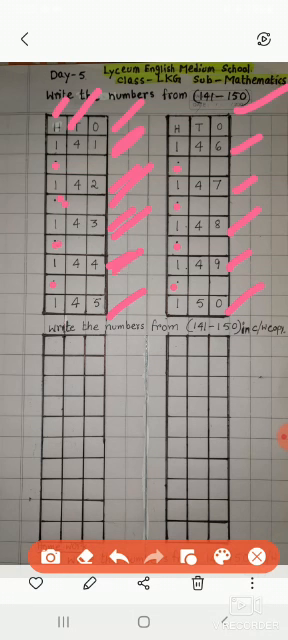
{"action": "left_click_drag", "start_coordinate": [120, 318], "coordinate": [147, 295]}
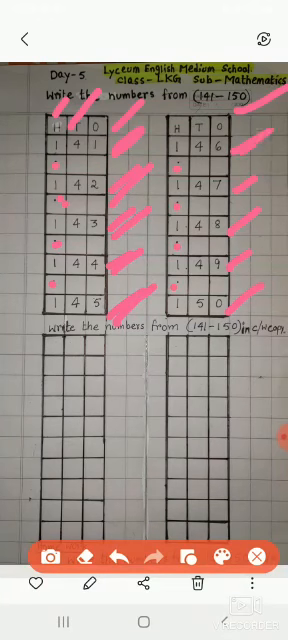
{"action": "left_click_drag", "start_coordinate": [52, 117], "coordinate": [70, 90]}
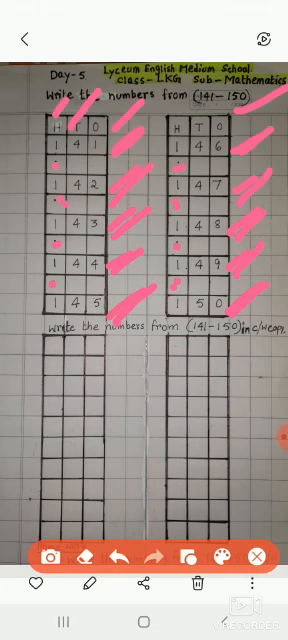
Circle the area to the right of the 150 row in pink.
{"action": "left_click_drag", "start_coordinate": [268, 338], "coordinate": [250, 341]}
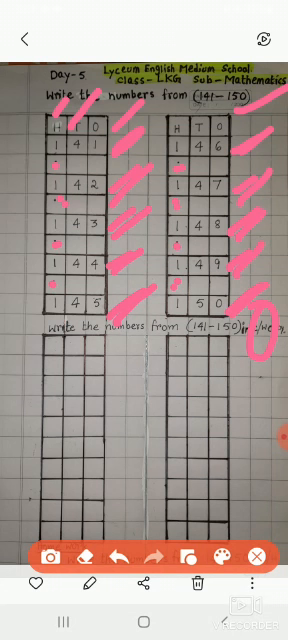